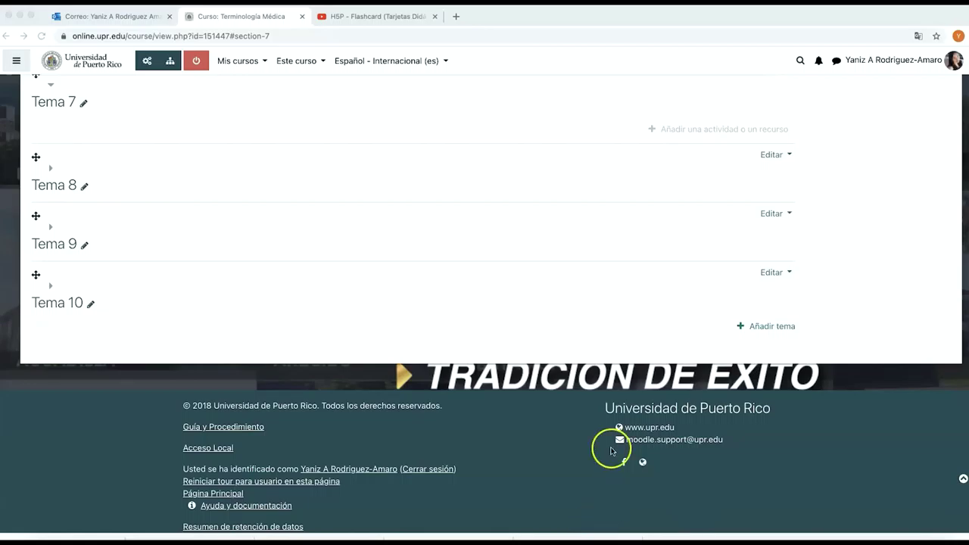
# Add a Contenido Interactivo activity to Tema 7 using the Flashcards content type
pyautogui.click(696, 132)
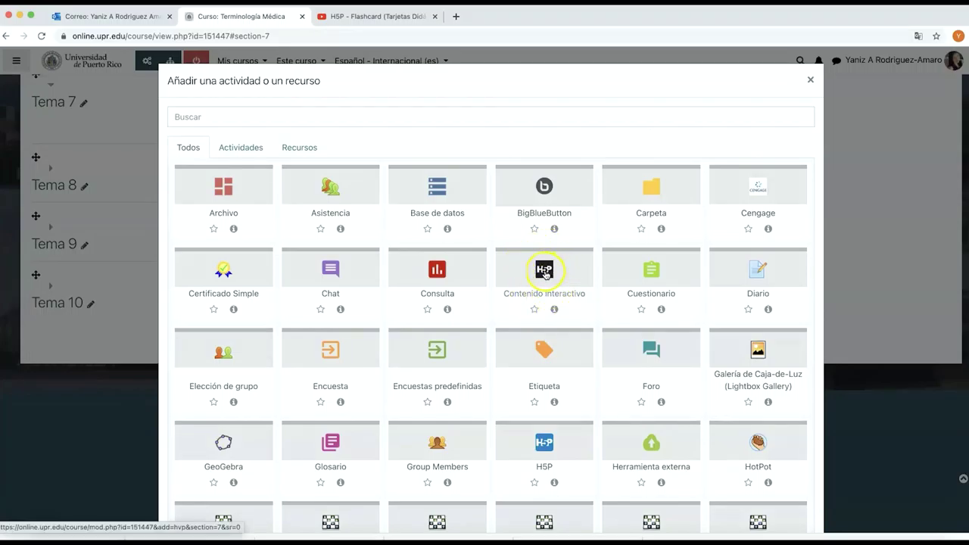
pyautogui.click(544, 269)
pyautogui.scroll(-1, 412, 279)
pyautogui.click(396, 248)
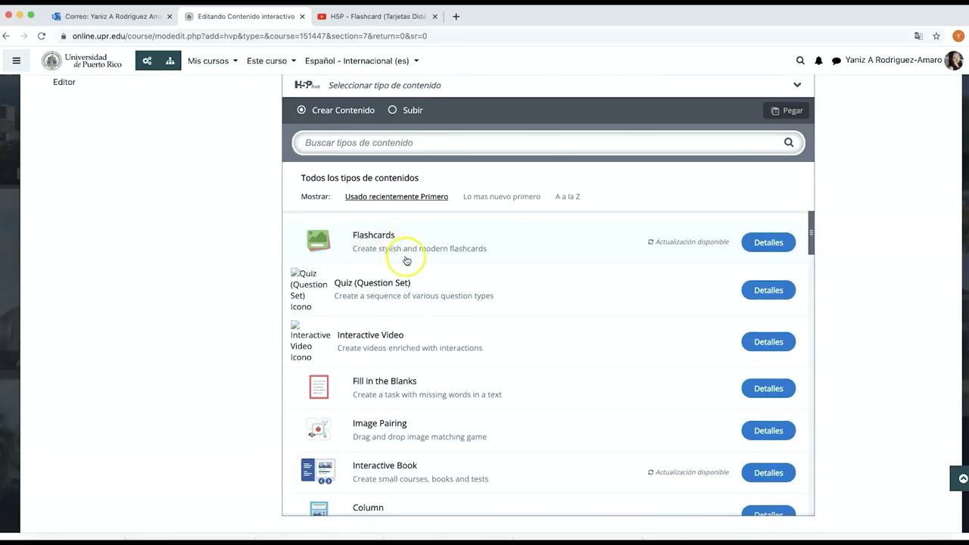
# Title the flashcards "Software" and fill in the saved task description beginning "Identifique que tipo de software es el que se presenta"
pyautogui.click(316, 208)
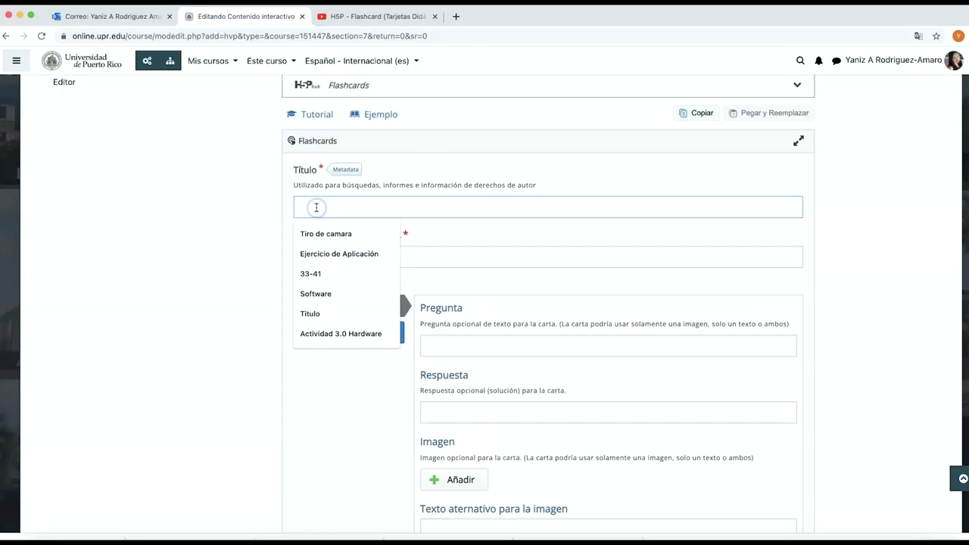
pyautogui.write('s')
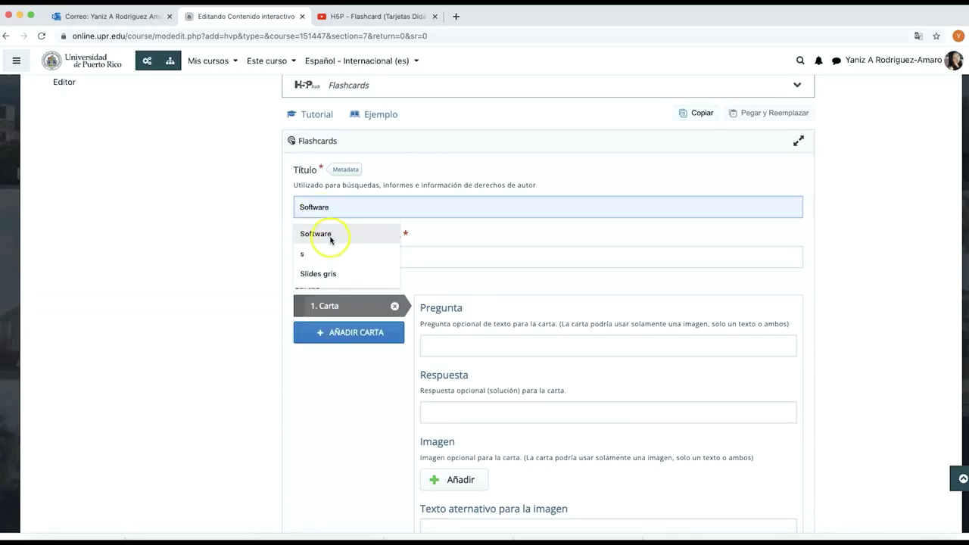
pyautogui.click(328, 233)
pyautogui.click(328, 258)
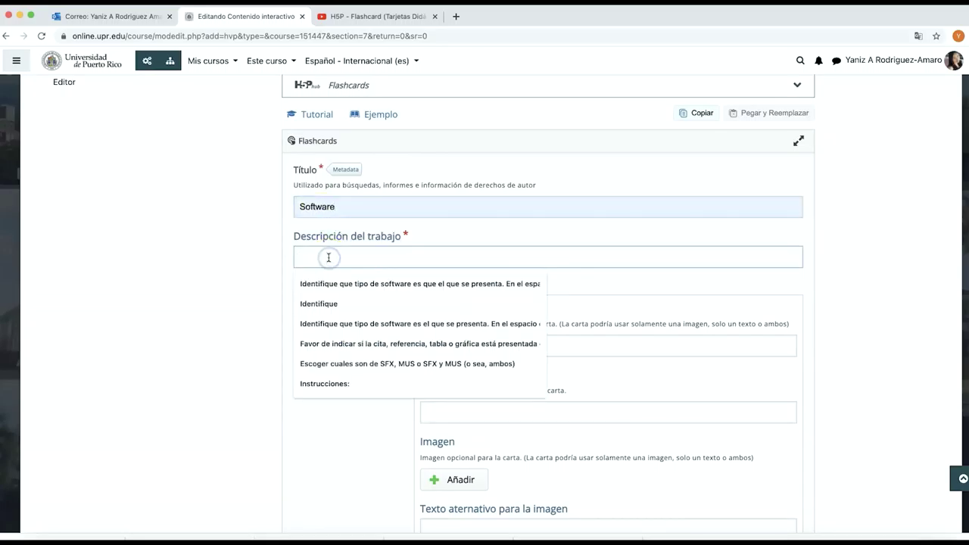
pyautogui.click(371, 323)
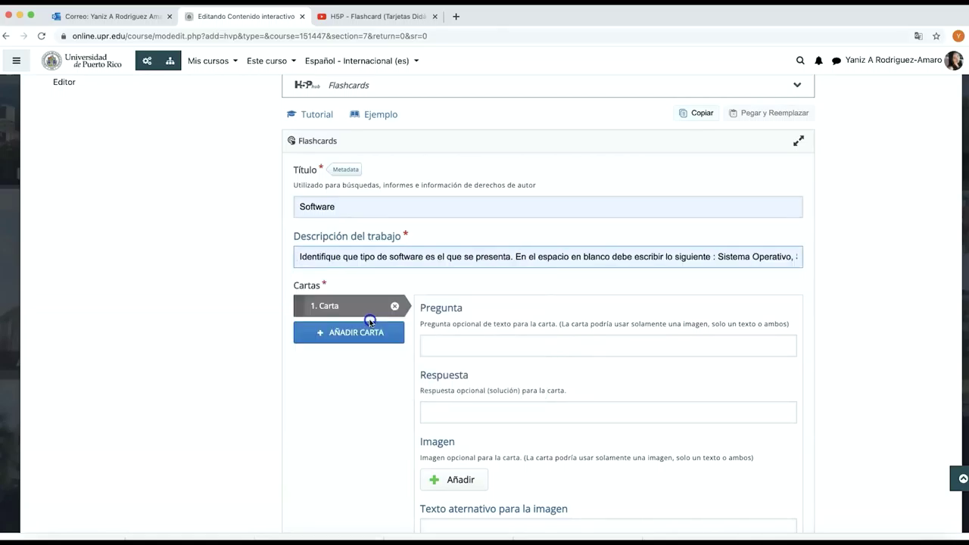
# Delete the word "el" after "software es" in the task description
pyautogui.click(448, 256)
pyautogui.press('BackSpace')
pyautogui.press('BackSpace')
pyautogui.press('BackSpace')
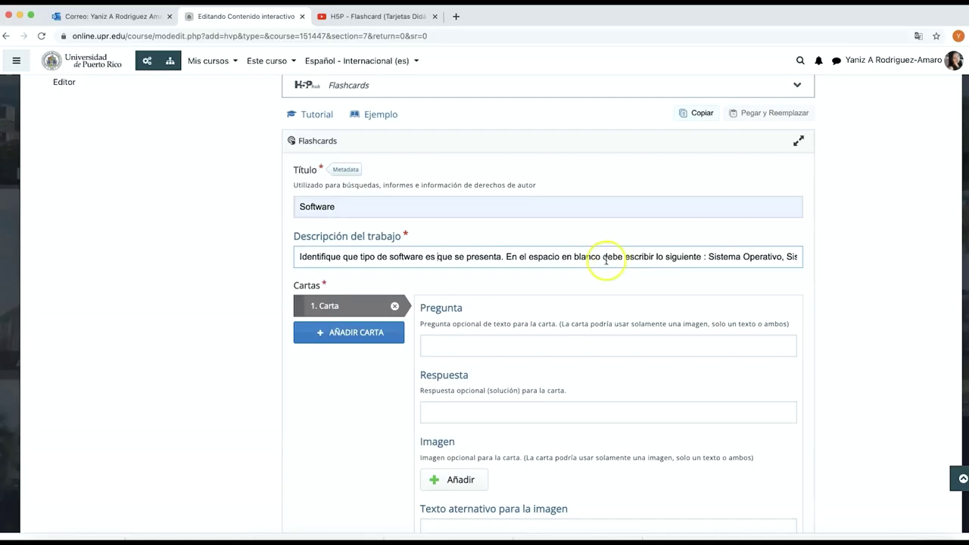
# Fill in the first card with the question "Linux", the answer "Sistema Operativo" and the Linux.png image
pyautogui.scroll(-2, 480, 297)
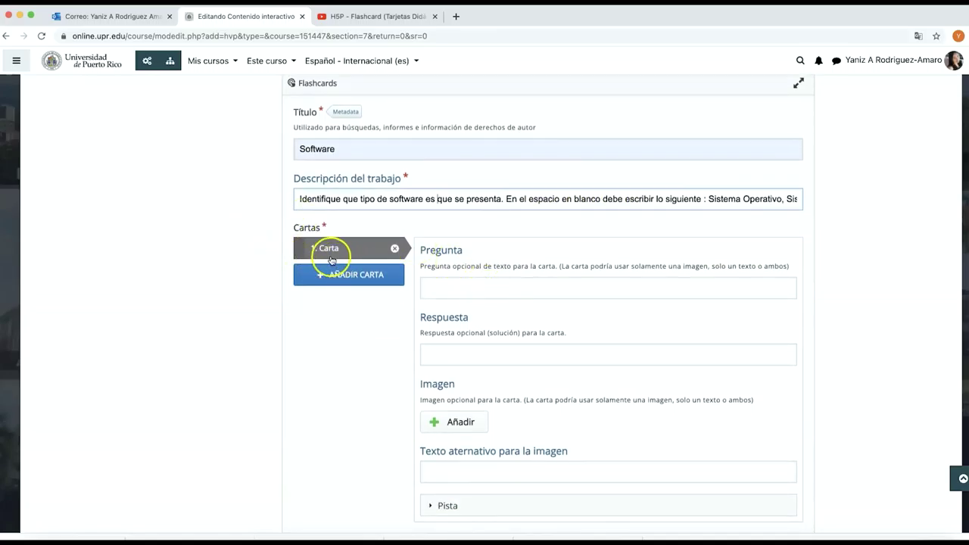
pyautogui.scroll(-1, 329, 274)
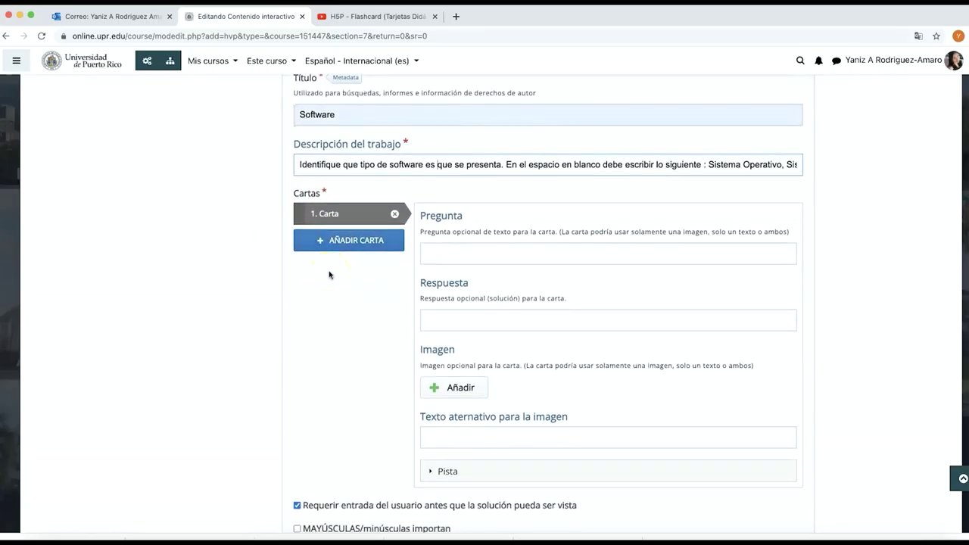
pyautogui.click(437, 250)
pyautogui.click(440, 255)
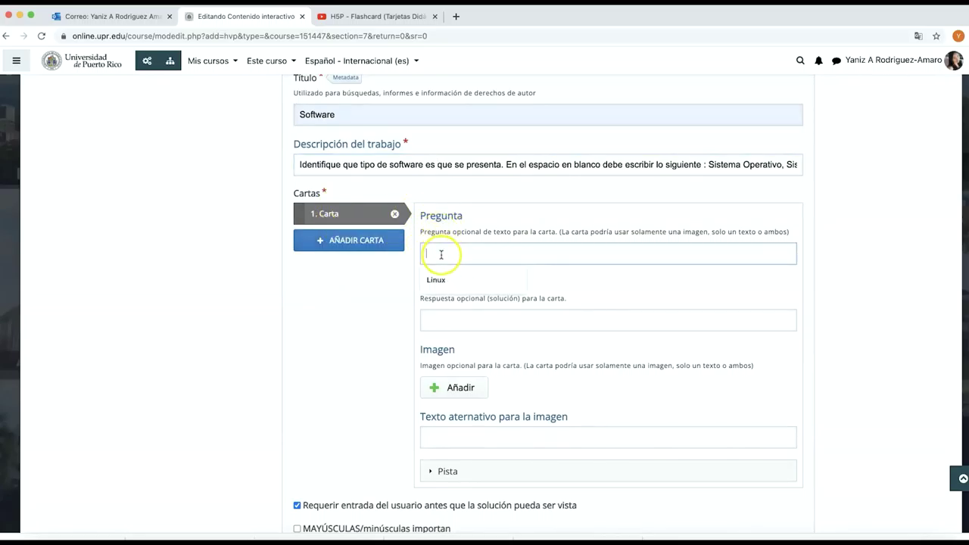
pyautogui.click(438, 282)
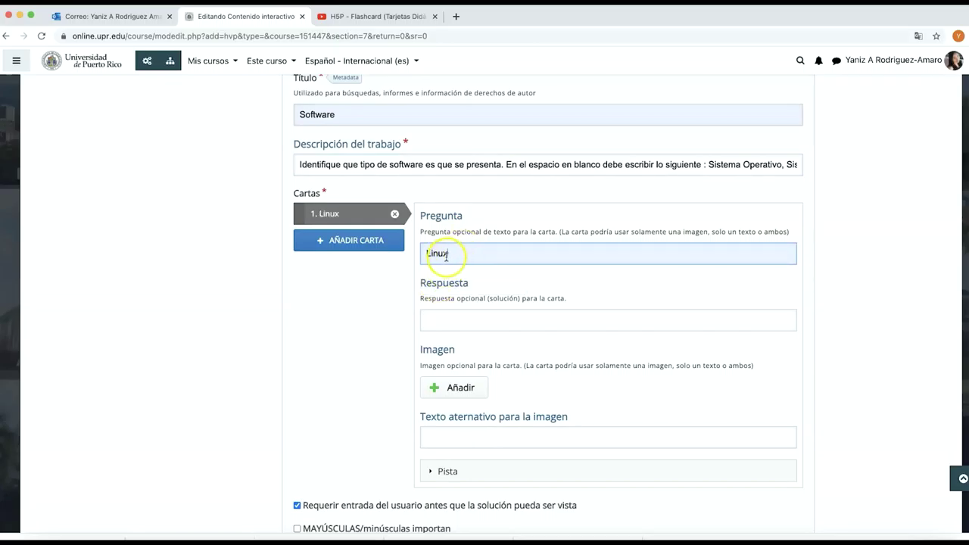
pyautogui.click(456, 325)
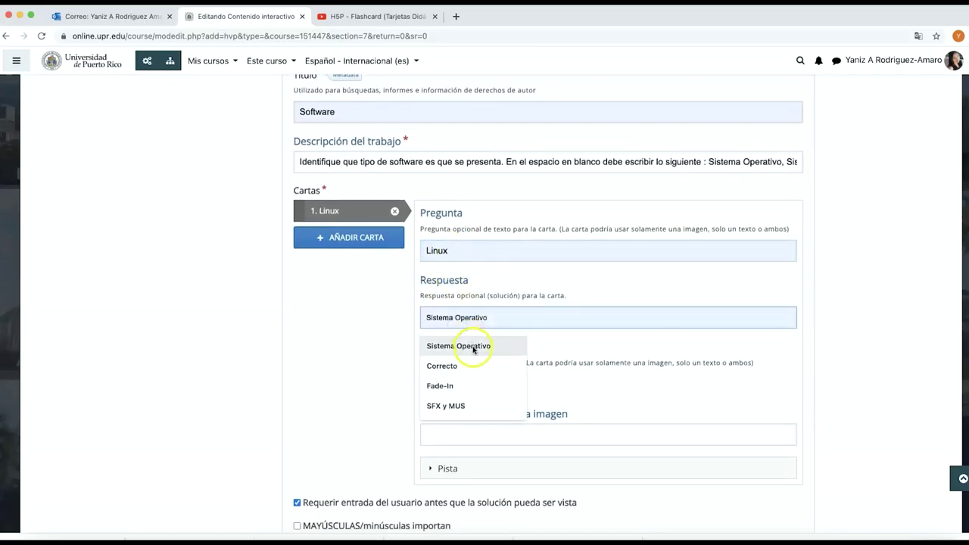
pyautogui.click(460, 346)
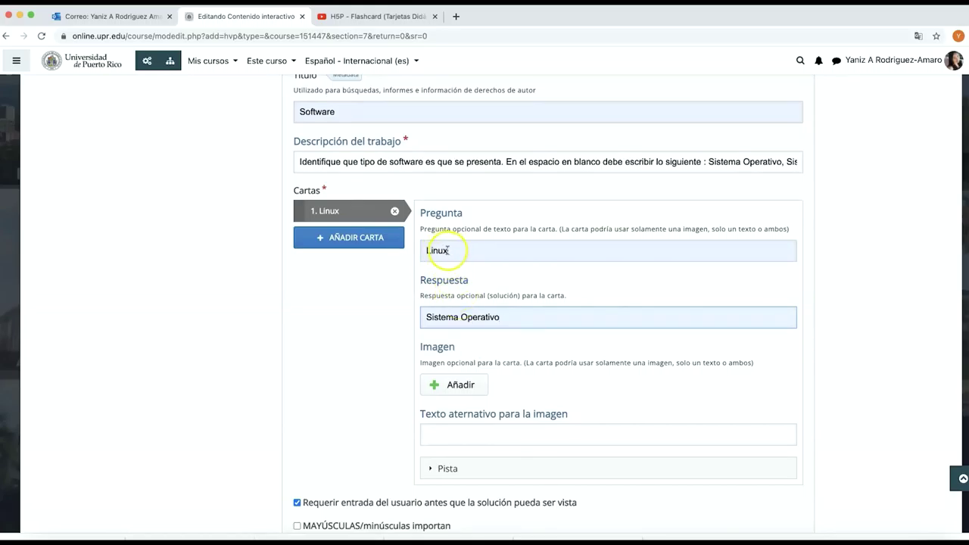
pyautogui.click(461, 390)
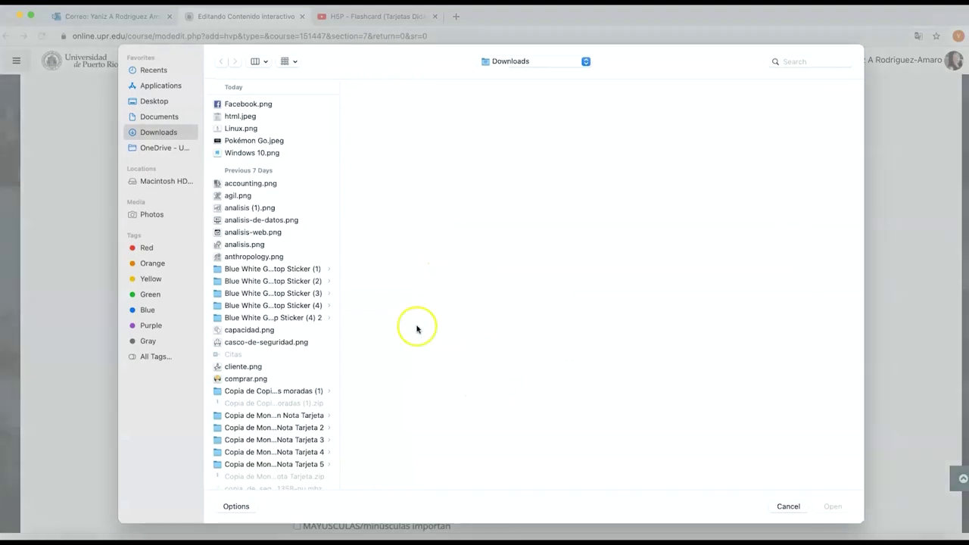
pyautogui.doubleClick(231, 168)
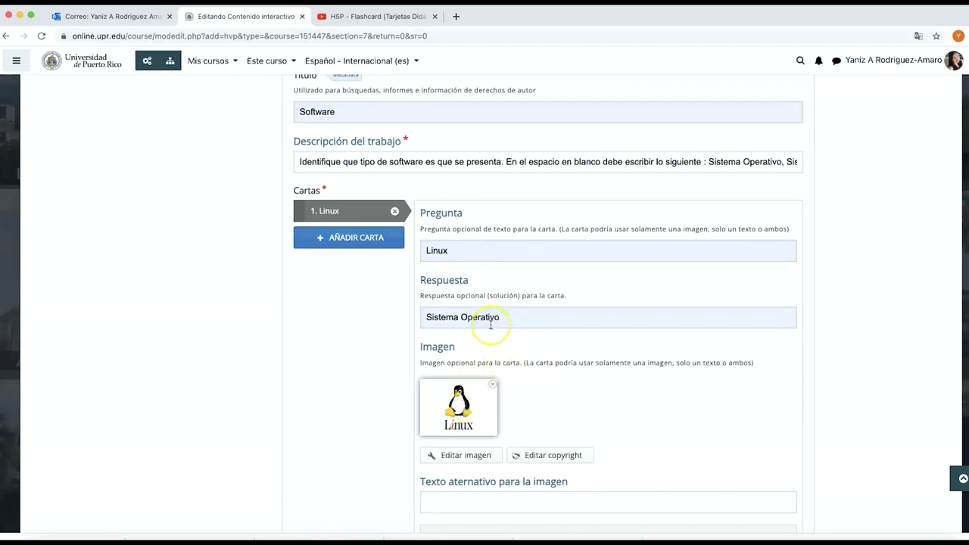
# Expand the hint section of the Linux card to view its hint text field
pyautogui.scroll(-2, 547, 432)
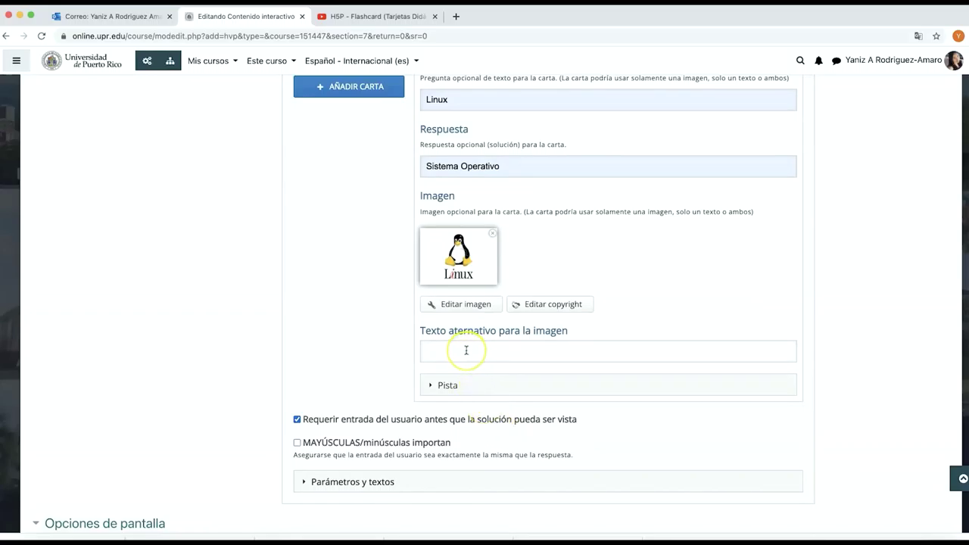
pyautogui.click(464, 349)
pyautogui.click(432, 391)
pyautogui.click(432, 388)
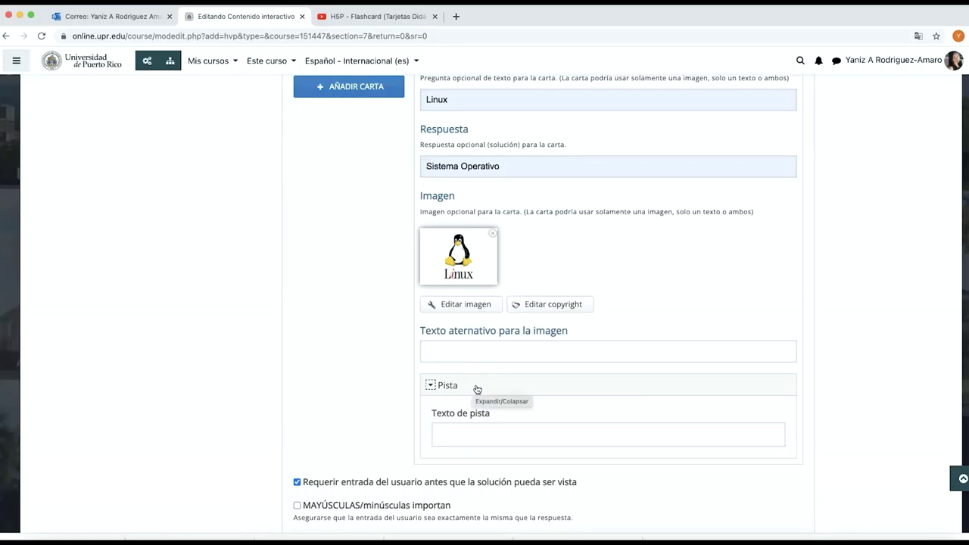
# Add a second card with the question "Windows 10" and the answer "Sistema Operativo"
pyautogui.scroll(3, 498, 405)
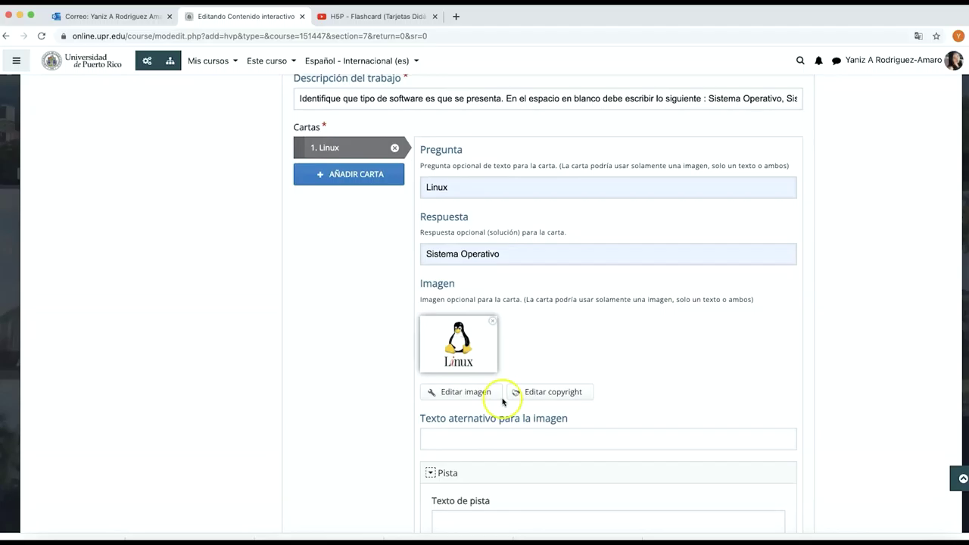
pyautogui.scroll(2, 359, 275)
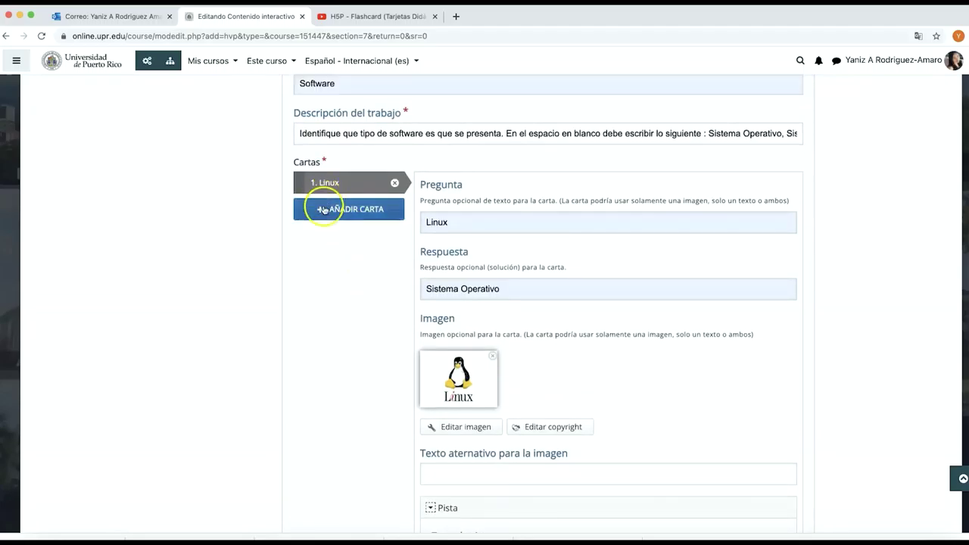
pyautogui.click(323, 210)
pyautogui.click(439, 222)
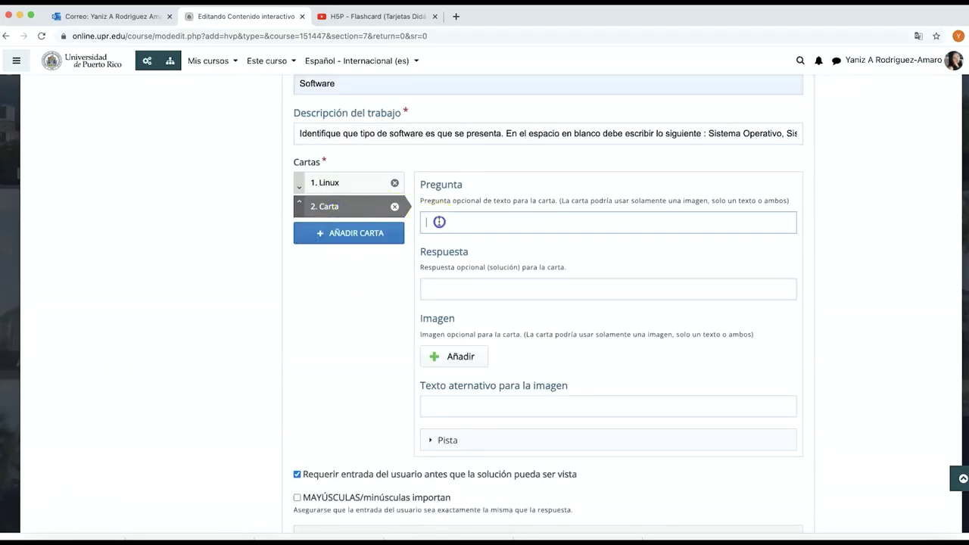
pyautogui.click(447, 247)
pyautogui.click(448, 288)
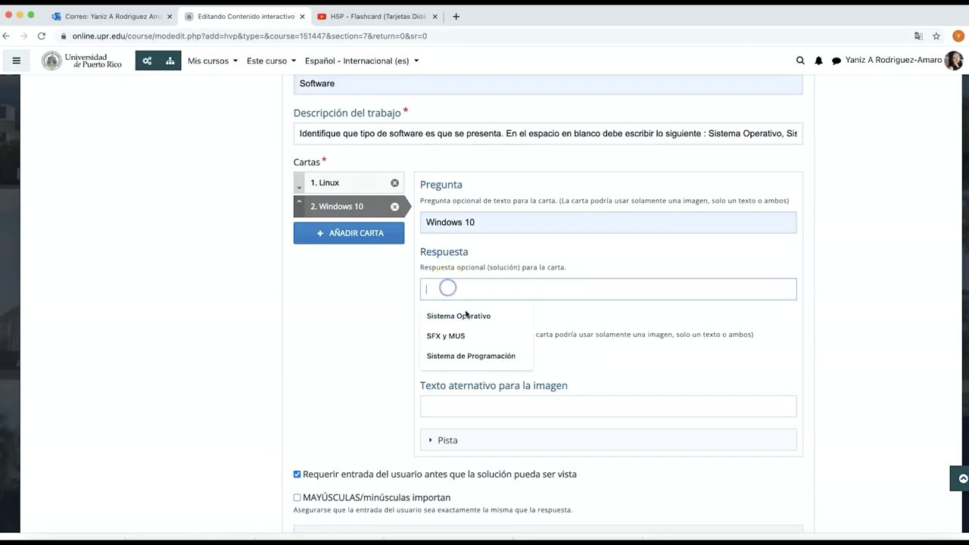
pyautogui.click(469, 316)
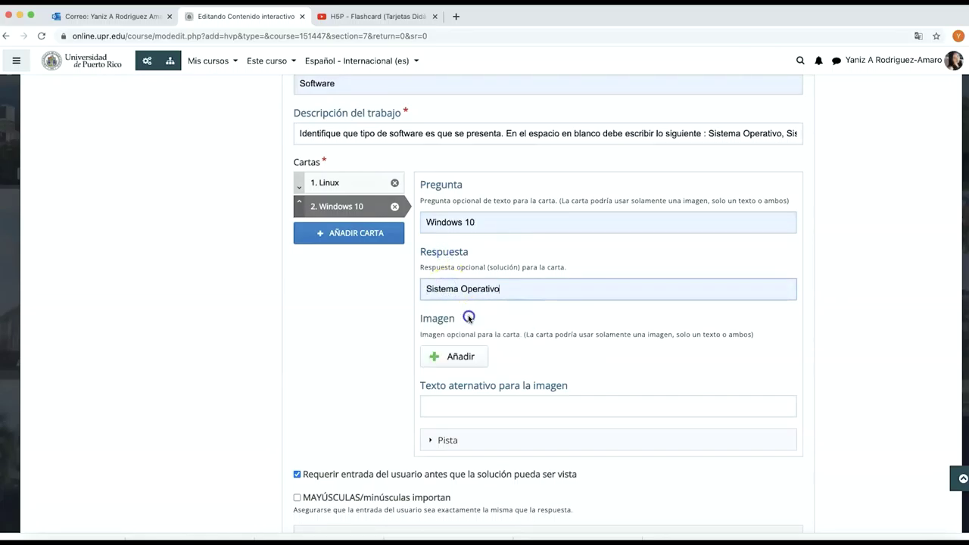
# Upload Windows 10.png from Downloads as the second card's image
pyautogui.click(449, 358)
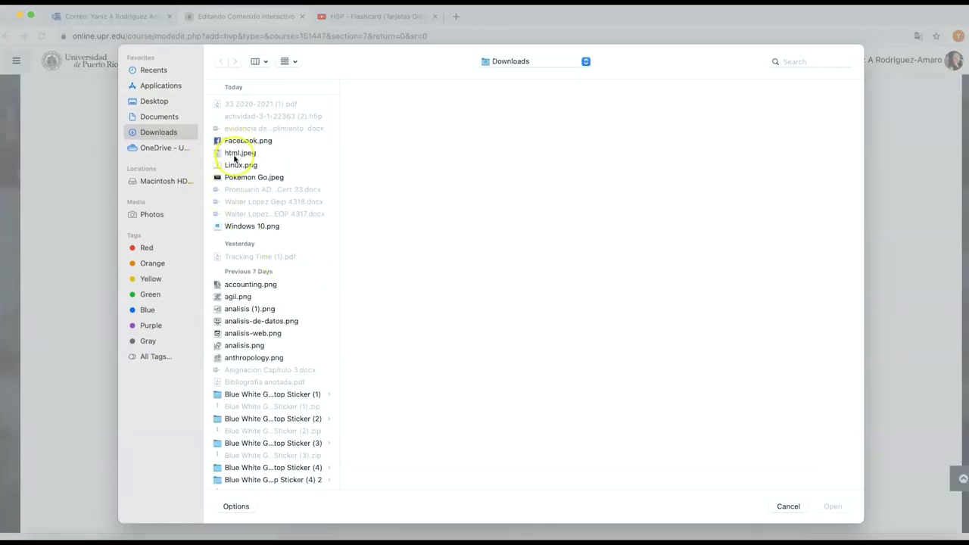
pyautogui.click(240, 225)
pyautogui.click(833, 507)
# Add a third card with the question "HTML" and the answer "Sistema de Programación"
pyautogui.scroll(-1, 348, 220)
pyautogui.click(349, 175)
pyautogui.click(460, 164)
pyautogui.write('HTML')
pyautogui.click(448, 231)
pyautogui.write('Sistema de Programación')
# Upload html.jpeg from Downloads as the HTML card's image
pyautogui.click(454, 297)
pyautogui.click(240, 152)
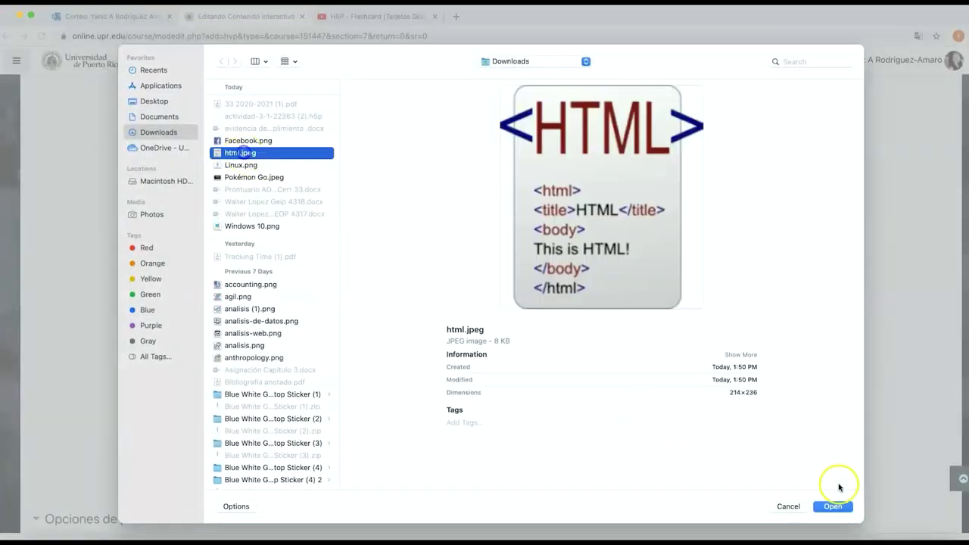
pyautogui.click(833, 507)
# Add a fourth card with the question "Facebook" and the answer "Sistema de Aplicación"
pyautogui.click(352, 199)
pyautogui.click(446, 163)
pyautogui.write('Facebook')
pyautogui.click(434, 227)
pyautogui.write('Sistema de Aplicación')
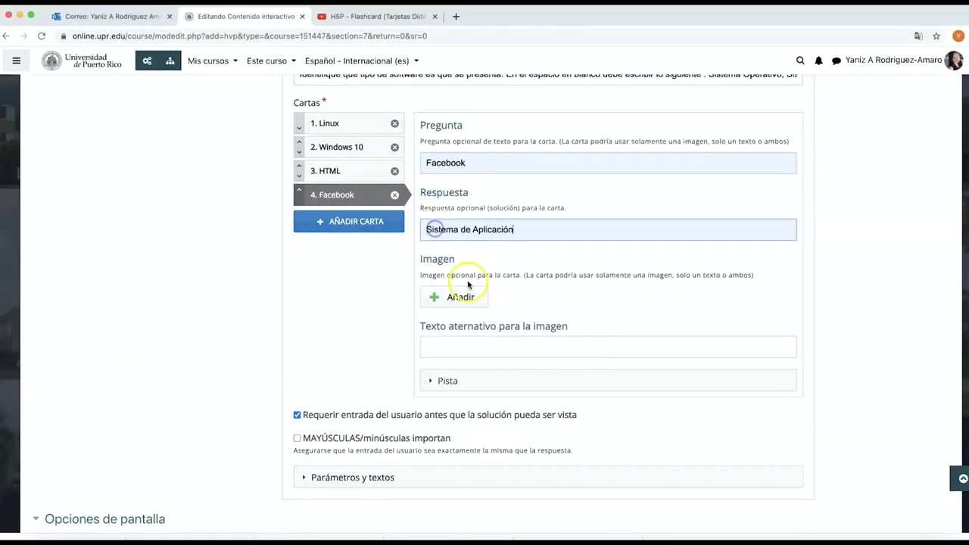
# Upload Facebook.png from Downloads as the Facebook card's image
pyautogui.click(456, 297)
pyautogui.click(244, 139)
pyautogui.click(833, 504)
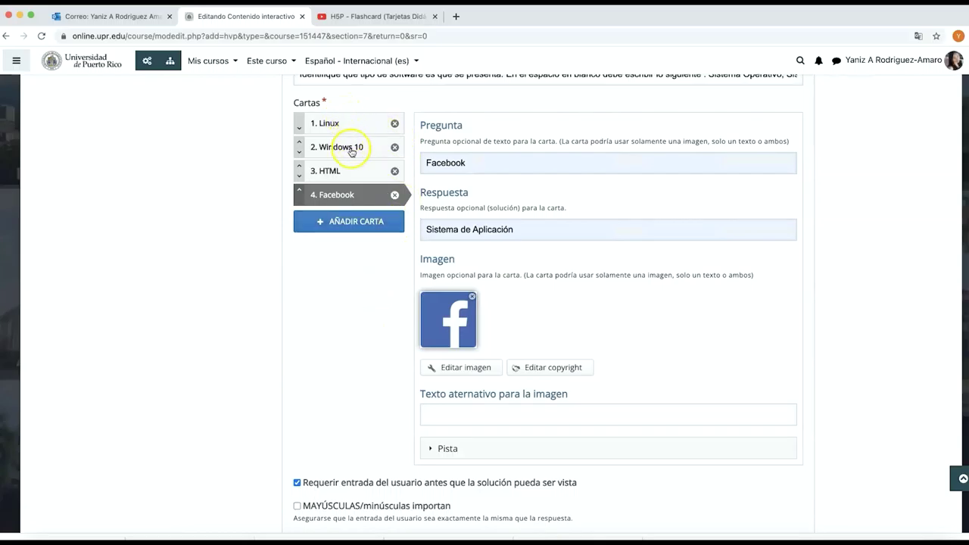
# Make the flashcard answers case-sensitive and allow the content to be downloaded
pyautogui.scroll(-3, 469, 295)
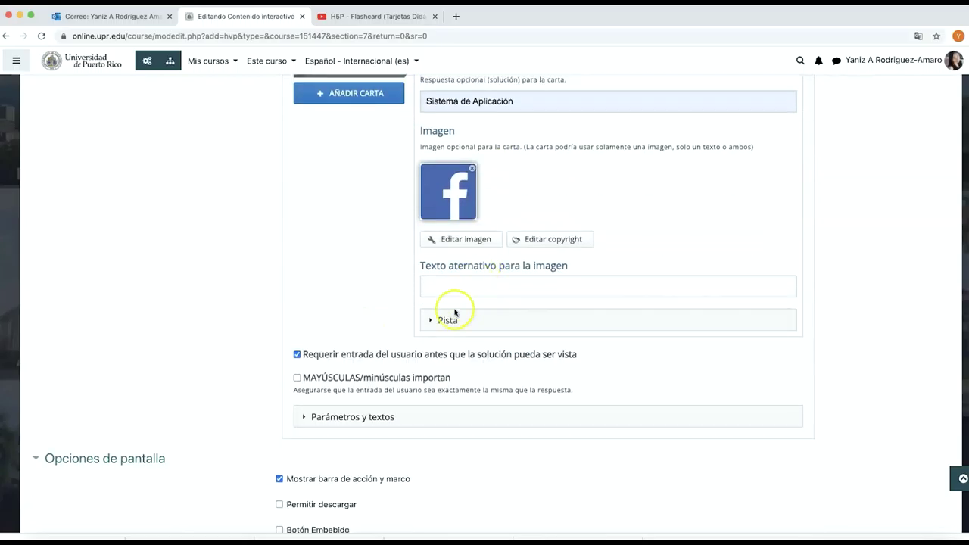
pyautogui.scroll(-2, 455, 312)
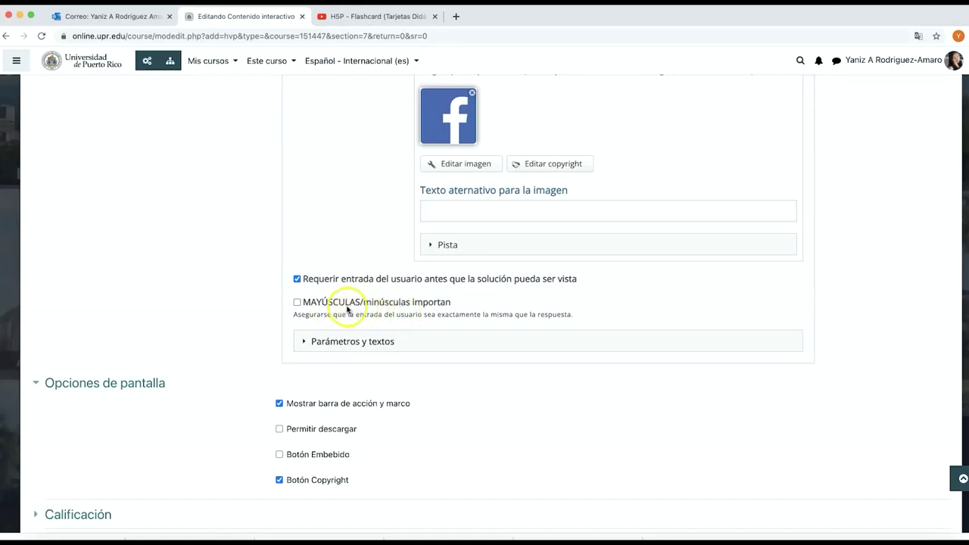
pyautogui.click(298, 303)
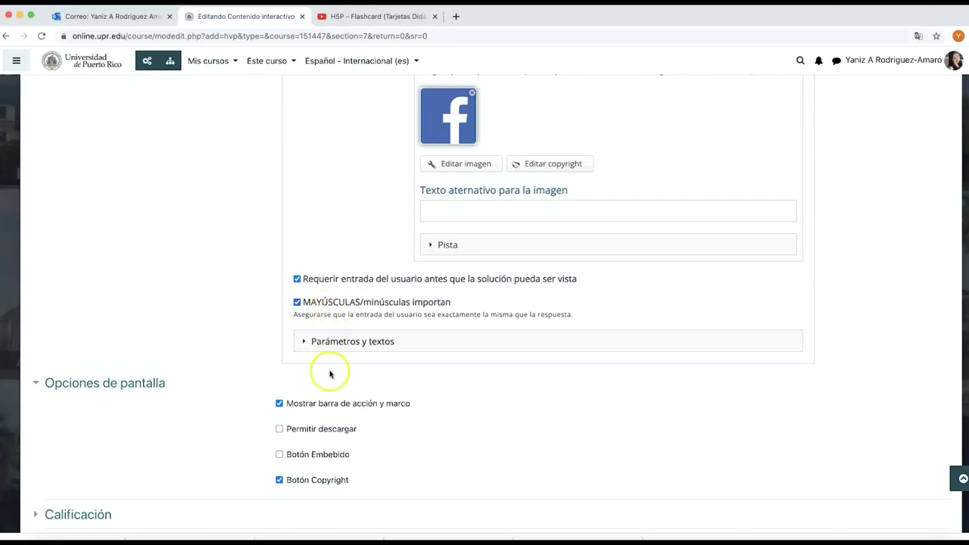
pyautogui.scroll(-2, 330, 372)
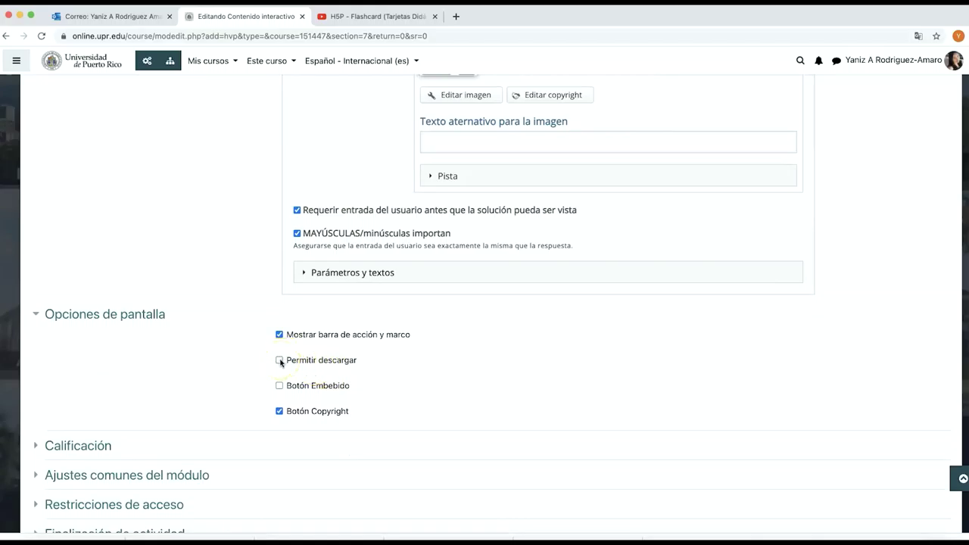
pyautogui.click(279, 361)
# Set the activity's maximum grade (Nota máxima) to 0 in the grading settings
pyautogui.scroll(-2, 219, 362)
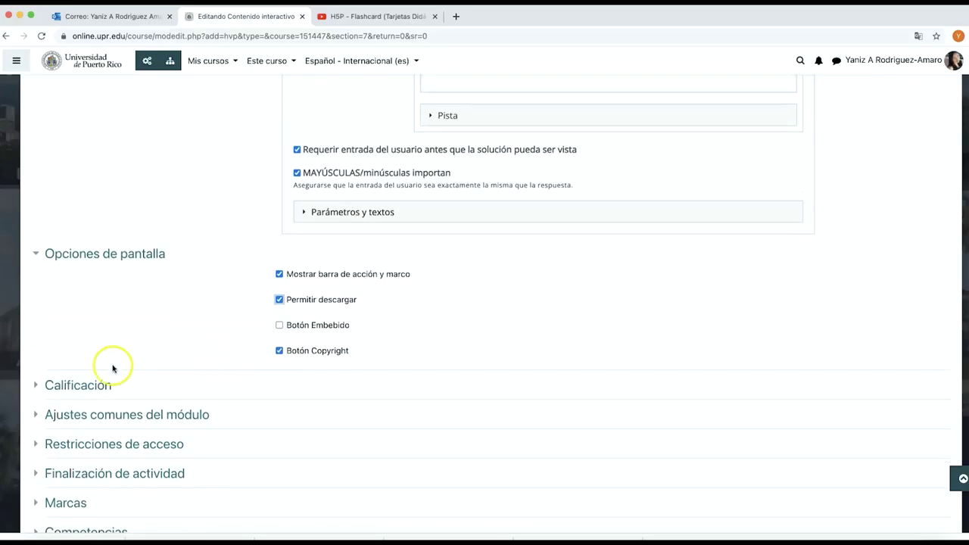
pyautogui.scroll(-1, 87, 368)
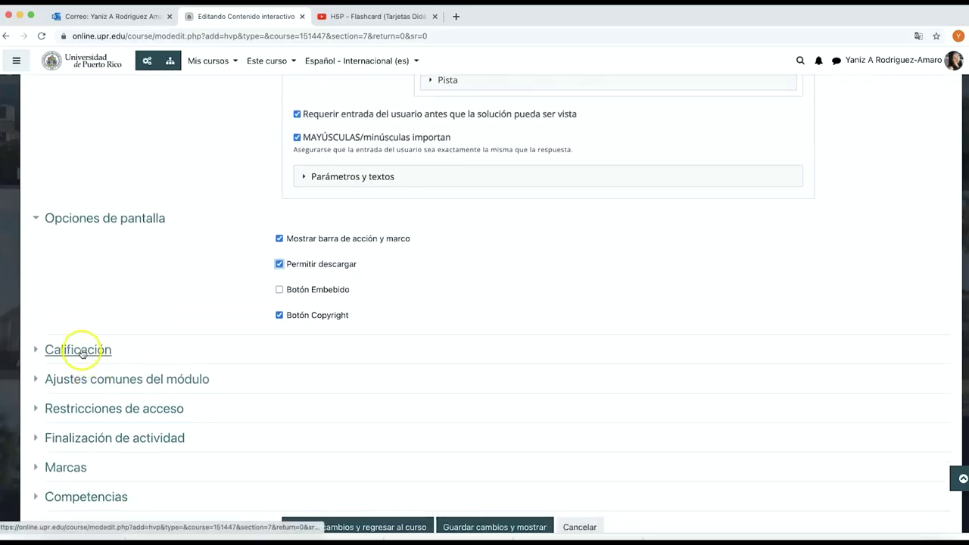
pyautogui.click(81, 352)
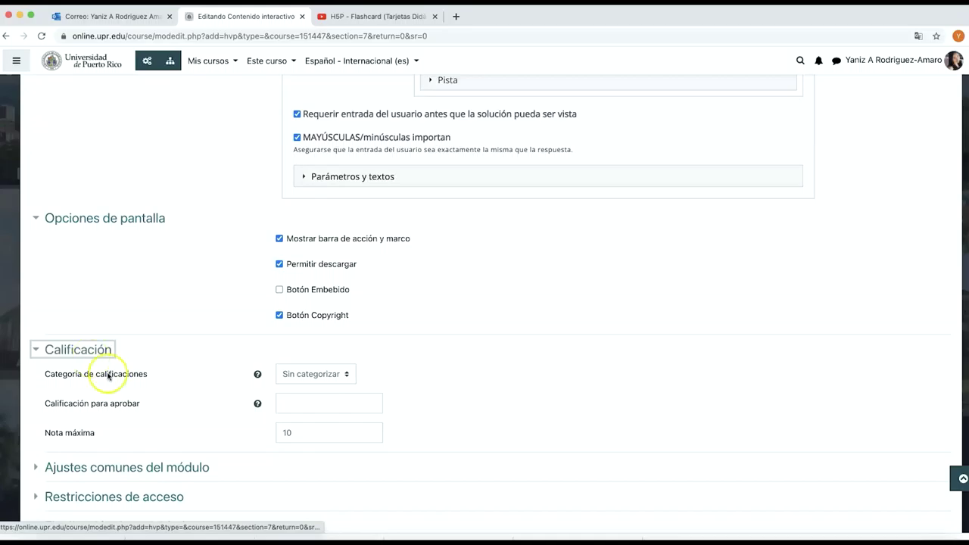
pyautogui.click(281, 435)
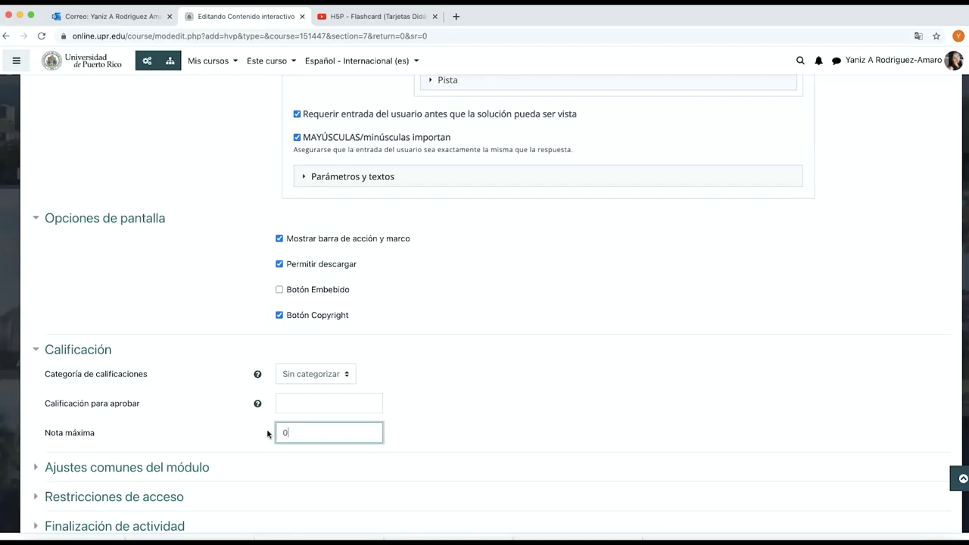
pyautogui.scroll(-5, 225, 493)
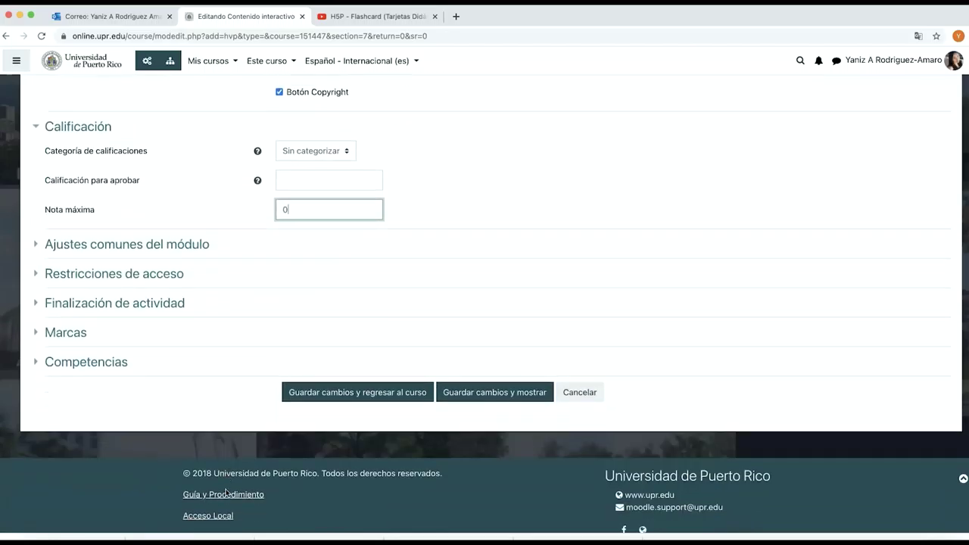
# Save the Software flashcards activity and display it
pyautogui.scroll(-2, 225, 493)
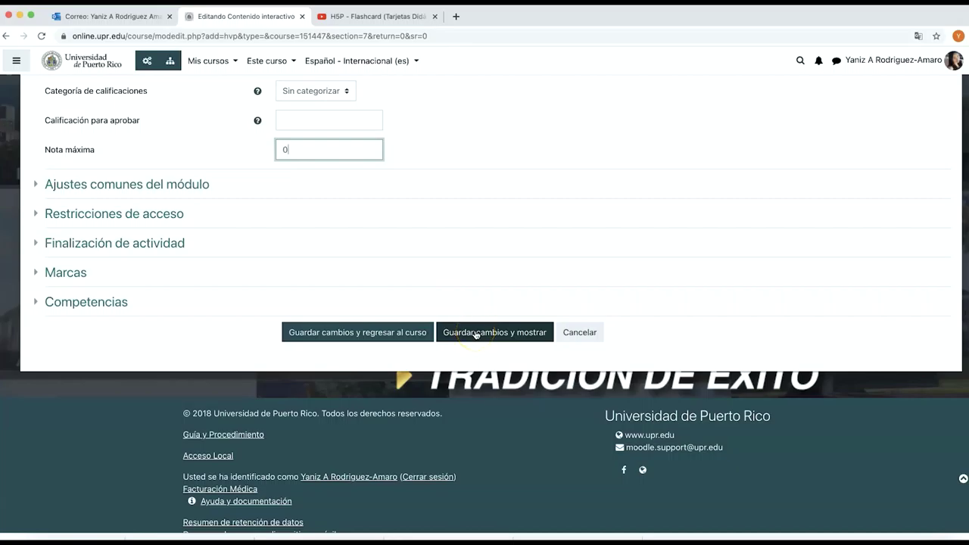
pyautogui.click(475, 334)
# Answer the Linux card with "Sistema Operativo" and check the answer
pyautogui.click(415, 419)
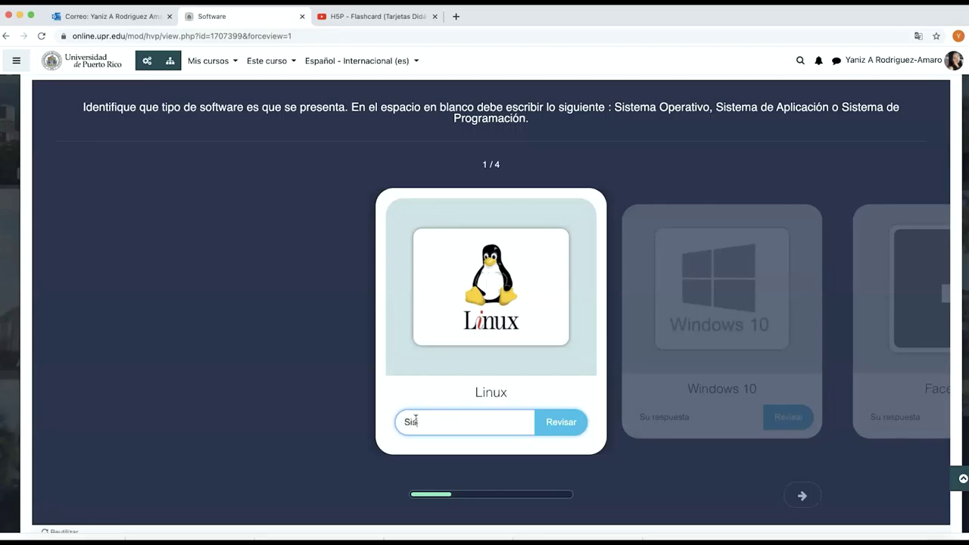
pyautogui.write('Sistema operativo')
pyautogui.click(443, 422)
pyautogui.press('BackSpace')
pyautogui.write('O')
pyautogui.click(568, 425)
# Go to the Windows 10 card, answer it with "Sistema Operativo", and check the answer
pyautogui.click(802, 495)
pyautogui.click(498, 419)
pyautogui.write('Sistema Operativo')
pyautogui.click(574, 422)
# Go to the HTML card, answer it with "Sistema de Programacion" without the accent, and check the answer
pyautogui.click(697, 426)
pyautogui.click(495, 417)
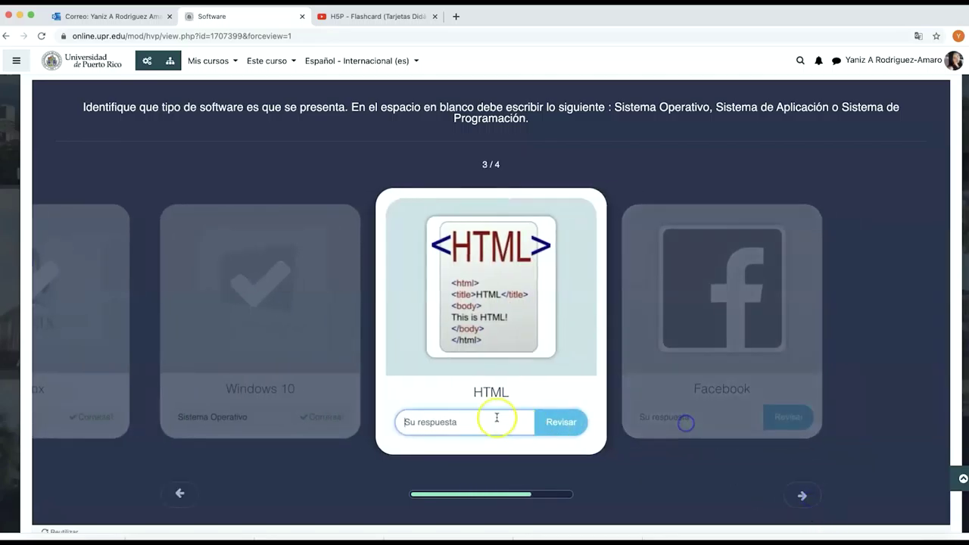
pyautogui.write('Sistema de Programac')
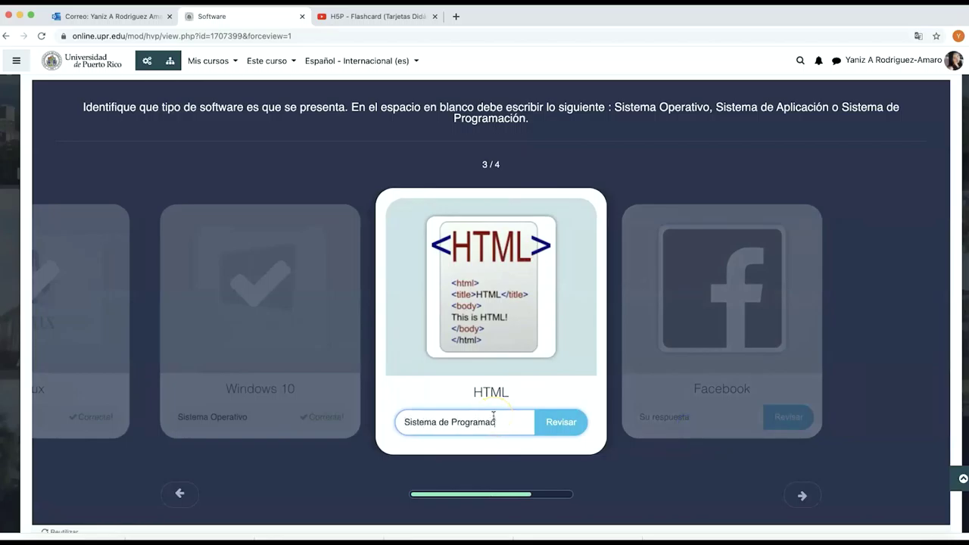
pyautogui.write('ion')
pyautogui.press('BackSpace')
pyautogui.press('BackSpace')
pyautogui.write('ón')
pyautogui.click(558, 424)
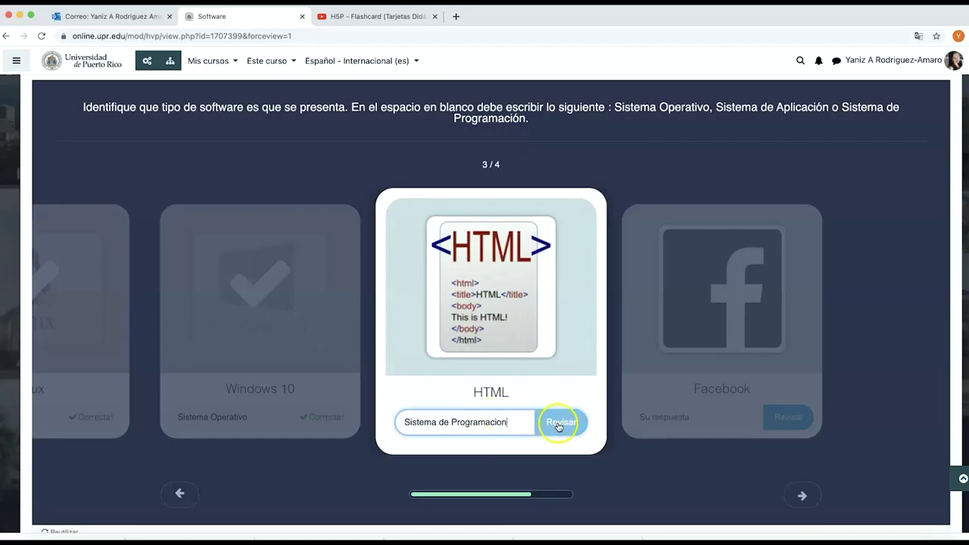
# Answer the Facebook card with "Sistema de Aplicación" and check the answer
pyautogui.click(492, 427)
pyautogui.write('Sis')
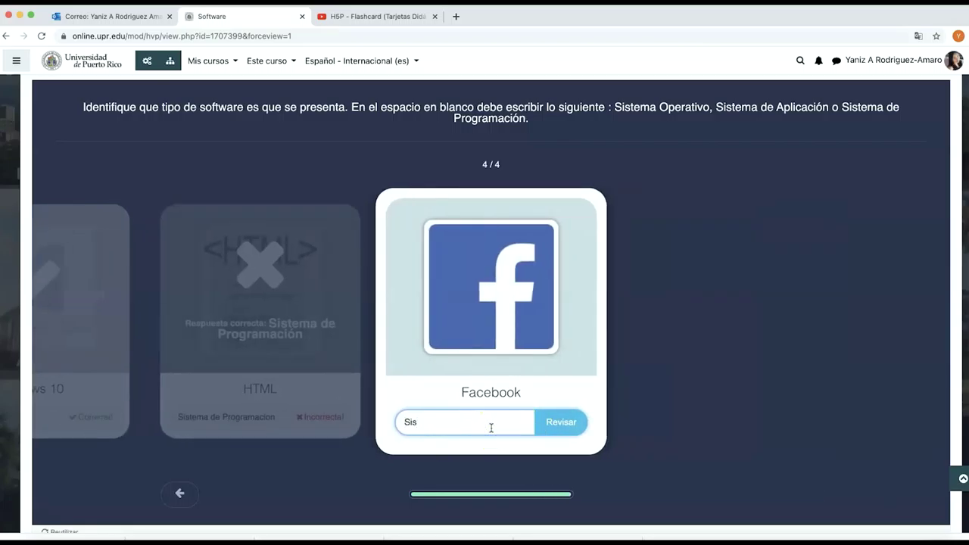
pyautogui.write('tema de Aplicación')
pyautogui.click(568, 429)
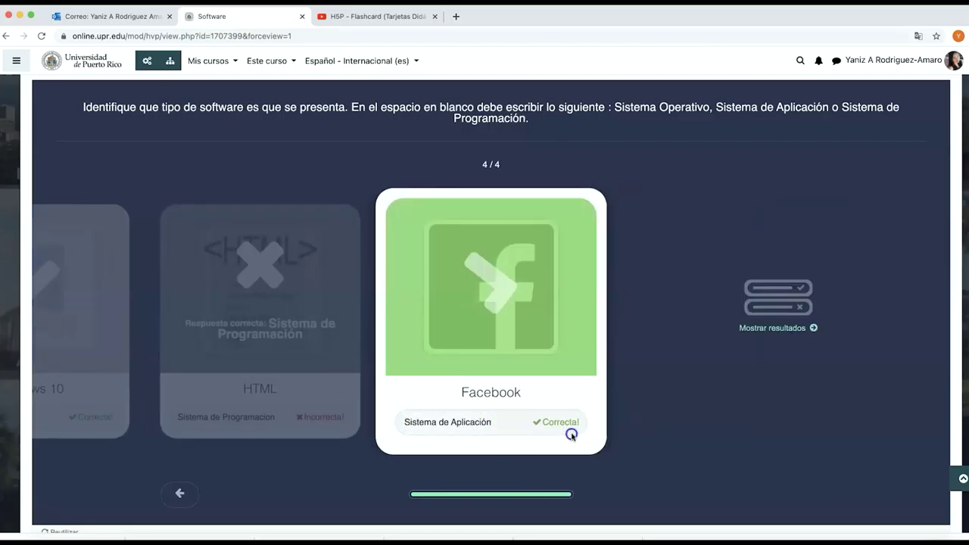
# Show the results summary for the flashcards, review each card's answer, and restart the set
pyautogui.hscroll(2, 368, 371)
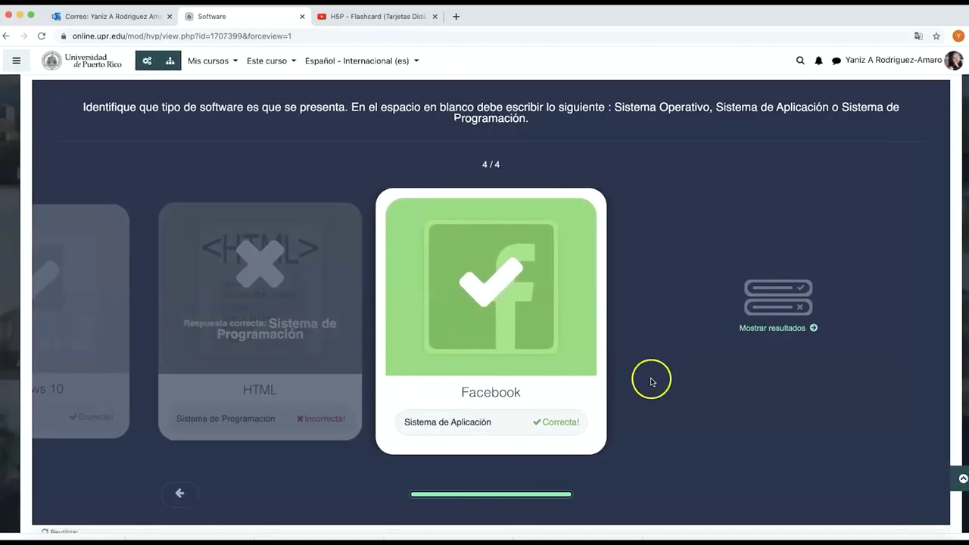
pyautogui.click(765, 329)
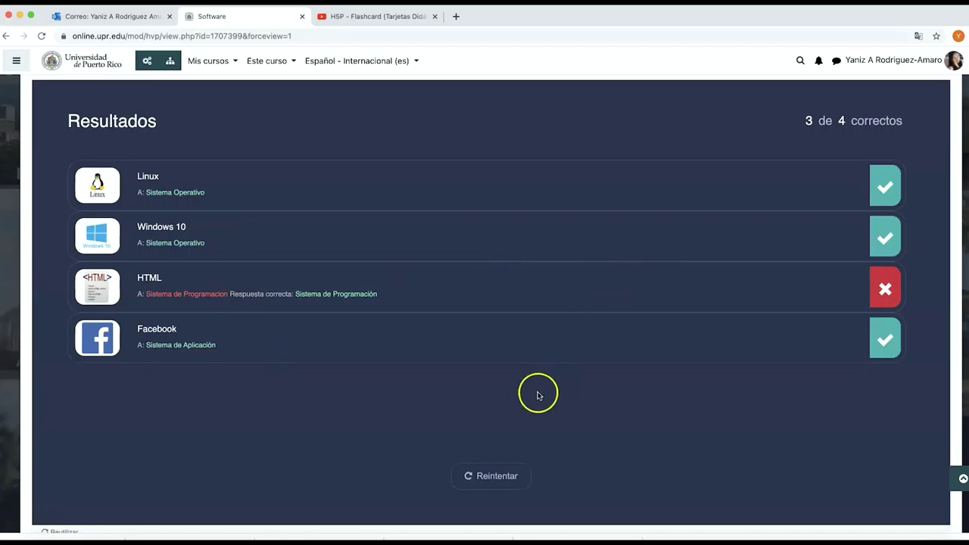
pyautogui.scroll(-2, 530, 386)
pyautogui.scroll(2, 396, 350)
pyautogui.scroll(-2, 396, 350)
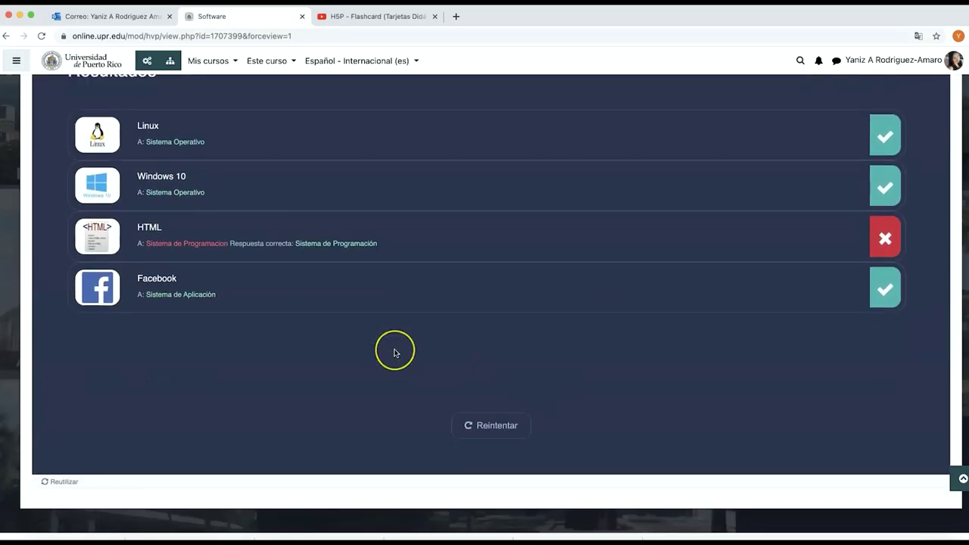
pyautogui.scroll(2, 395, 352)
pyautogui.scroll(-2, 396, 352)
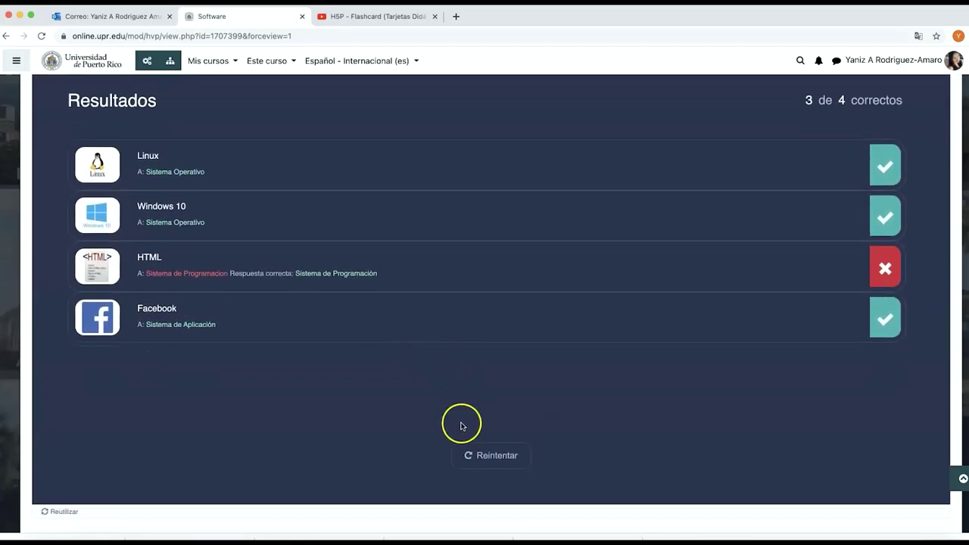
pyautogui.click(492, 458)
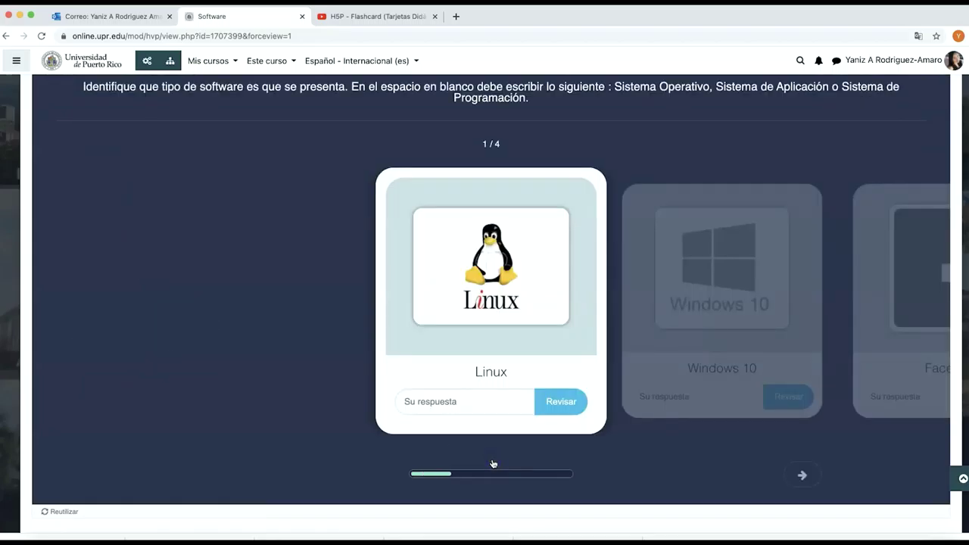
pyautogui.scroll(1, 318, 448)
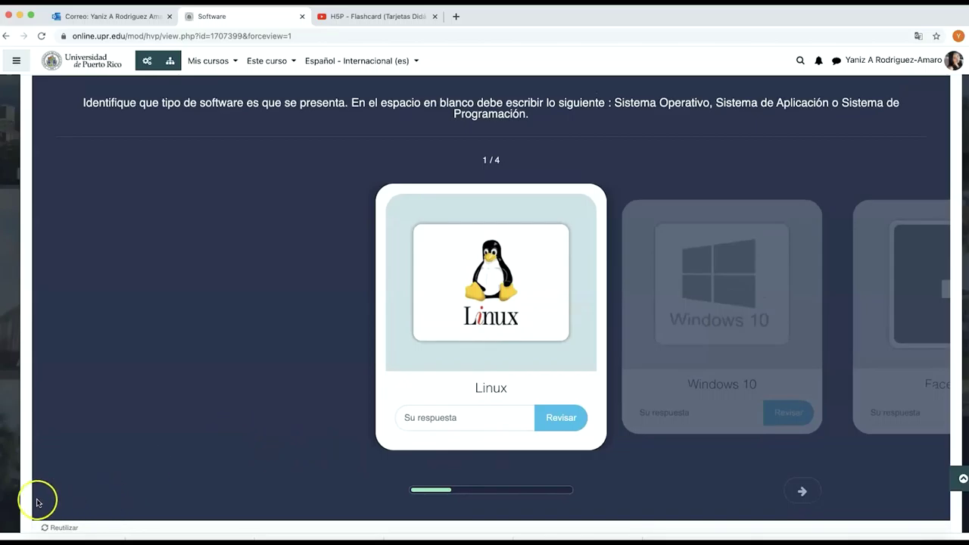